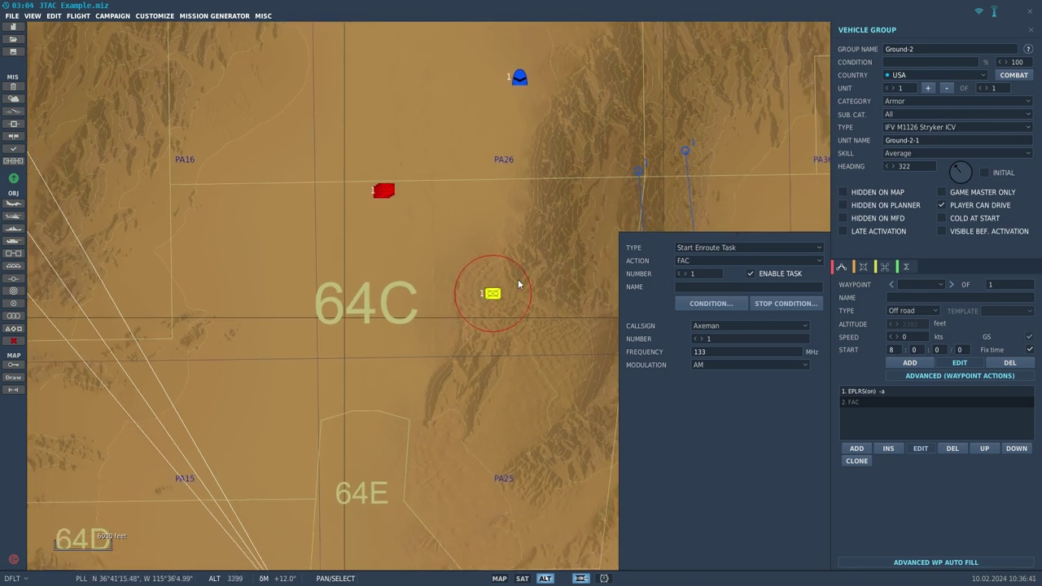
Reapply Start Enroute Task as the action type and open the enroute action list
left_click(693, 246)
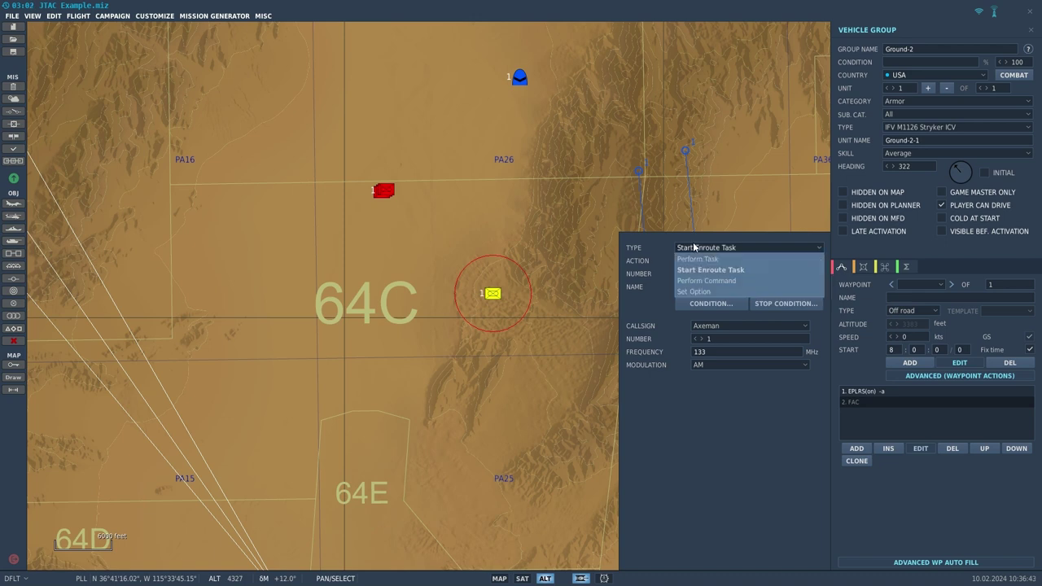
left_click(755, 269)
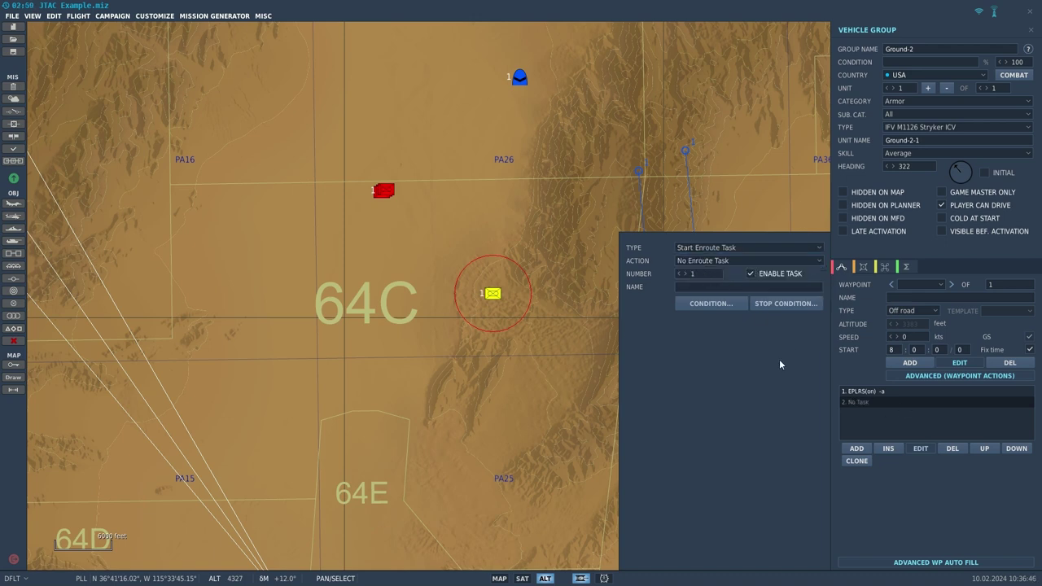
left_click(736, 261)
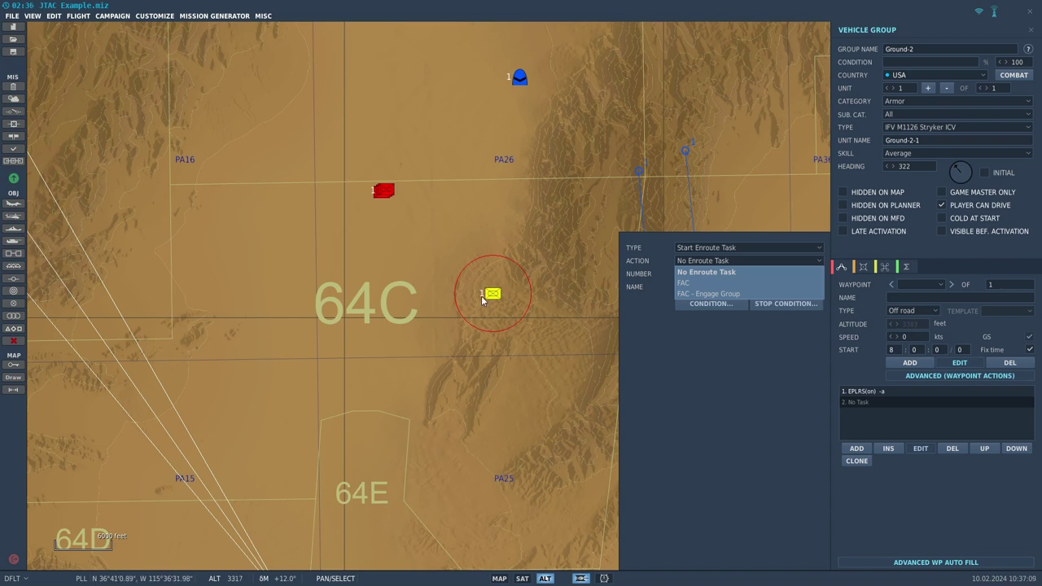
Deselect the group to drop the unfinished action, zoom in, and reselect the Ground-2 Stryker
left_click(426, 287)
scroll(491, 295, "up", 1)
scroll(491, 295, "up", 1)
left_click(491, 295)
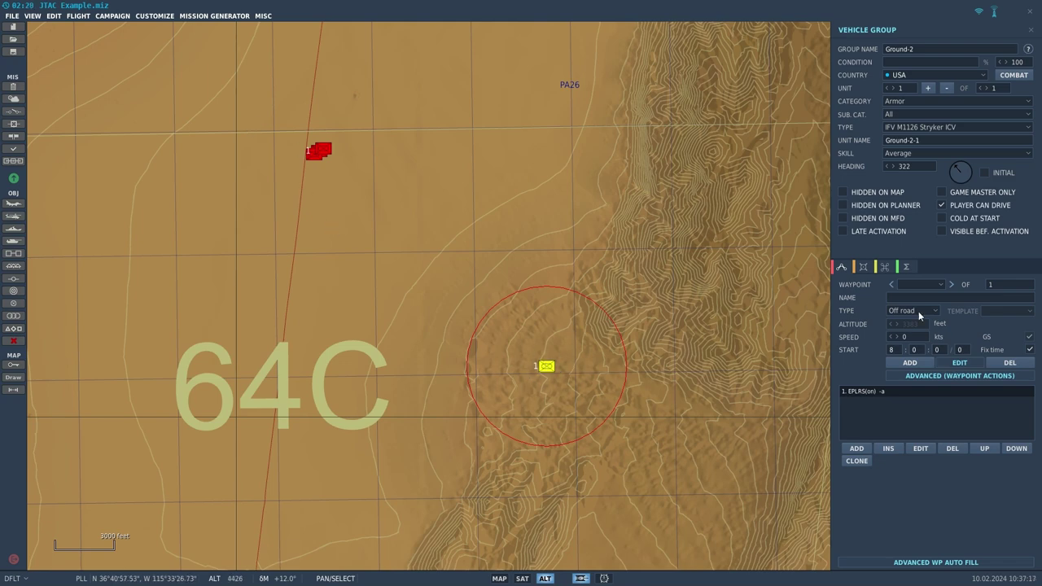
Return to Ground-2's route settings and add a new action to the first waypoint
left_click(864, 270)
left_click(842, 267)
left_click(857, 448)
Make the new action a Start Enroute Task with FAC as the enroute action
left_click(704, 260)
left_click(707, 248)
left_click(713, 270)
left_click(716, 261)
left_click(717, 282)
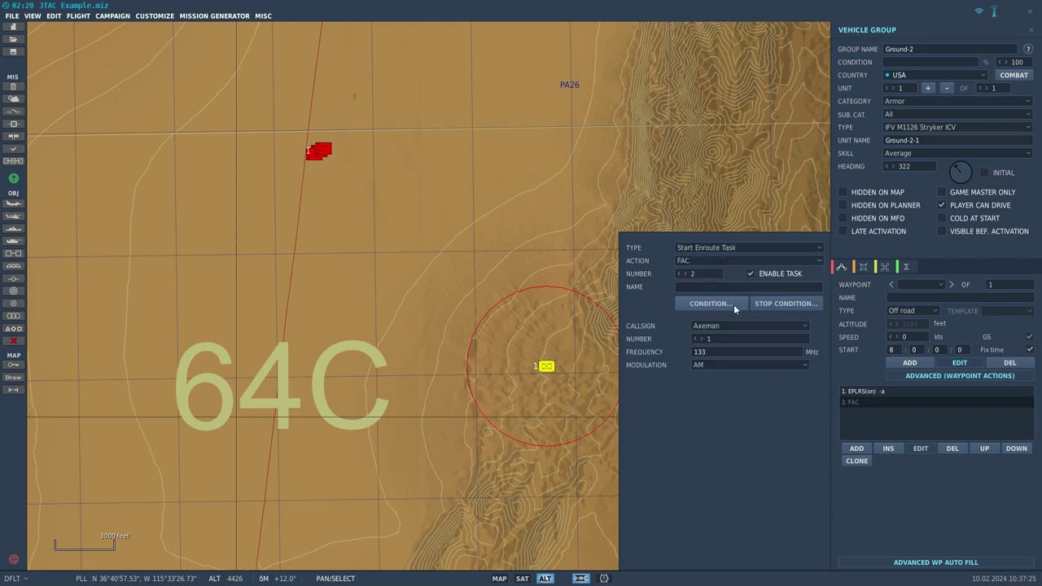
left_click_drag(541, 380, 515, 381)
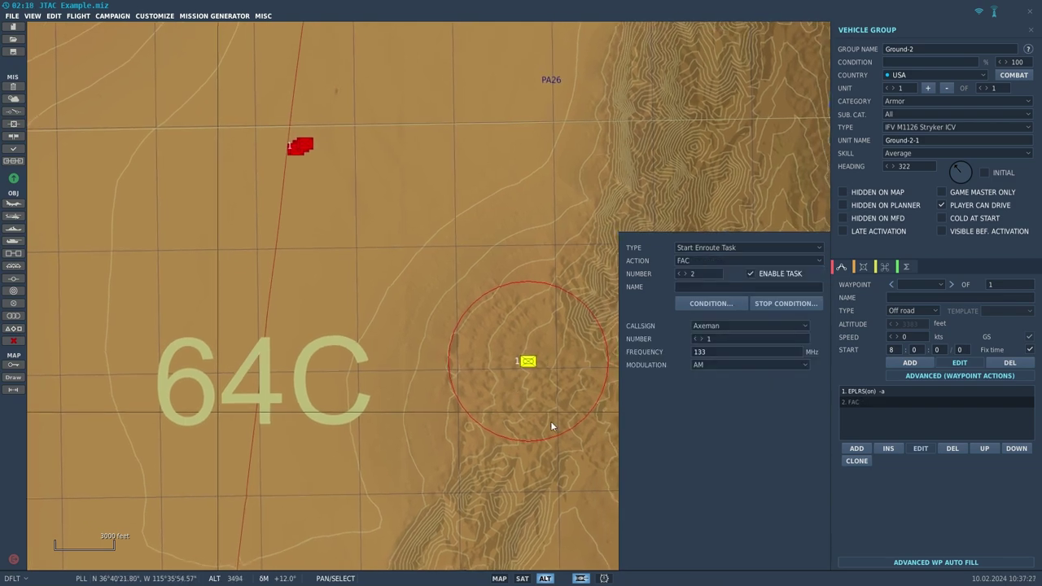
left_click_drag(572, 459, 518, 414)
left_click_drag(432, 271, 456, 291)
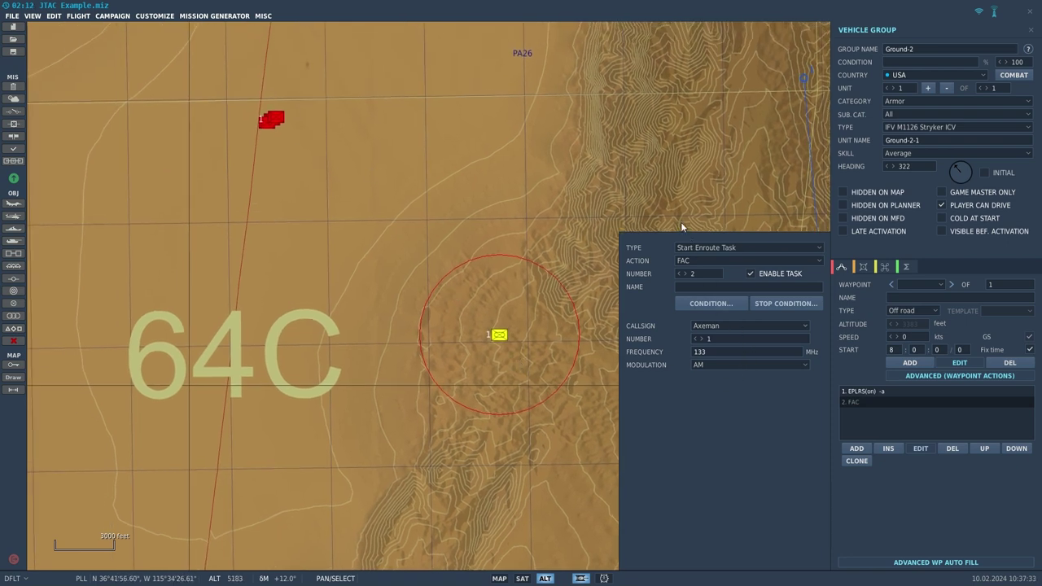
left_click(703, 262)
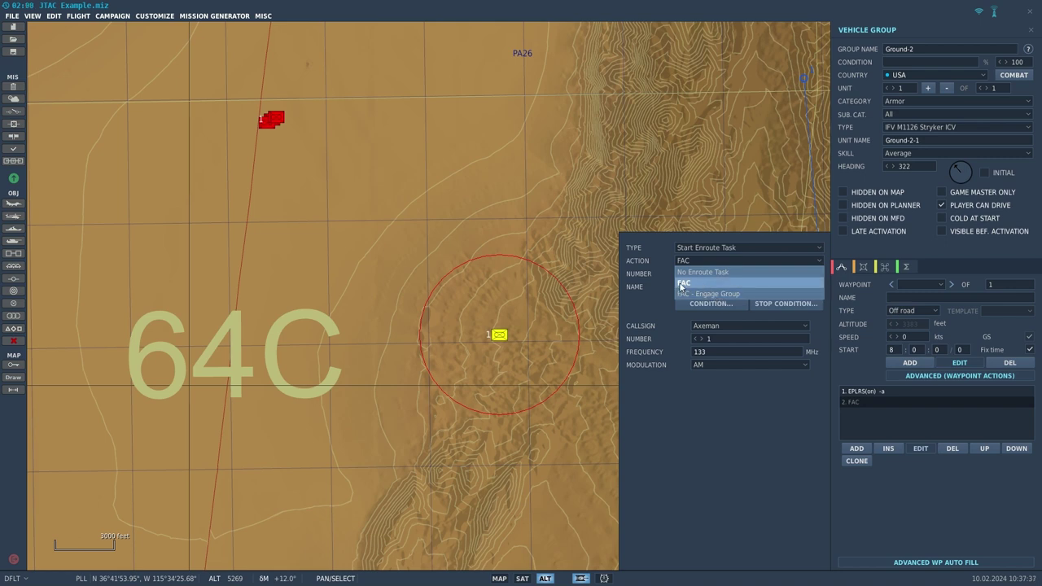
Keep FAC as the enroute action and browse the FAC callsign list
left_click(682, 282)
left_click(740, 326)
scroll(762, 408, "down", 3)
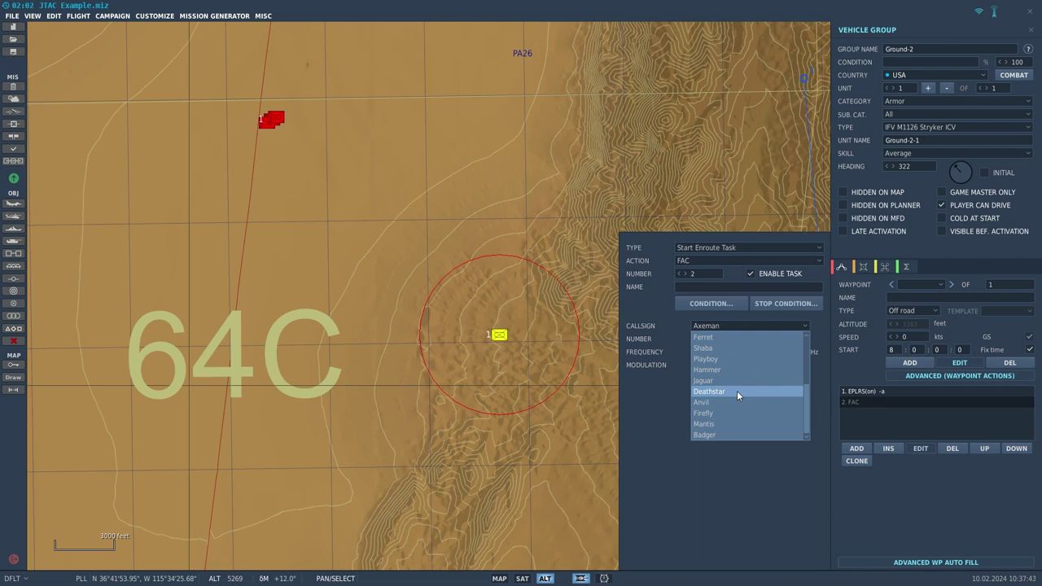
scroll(737, 391, "up", 3)
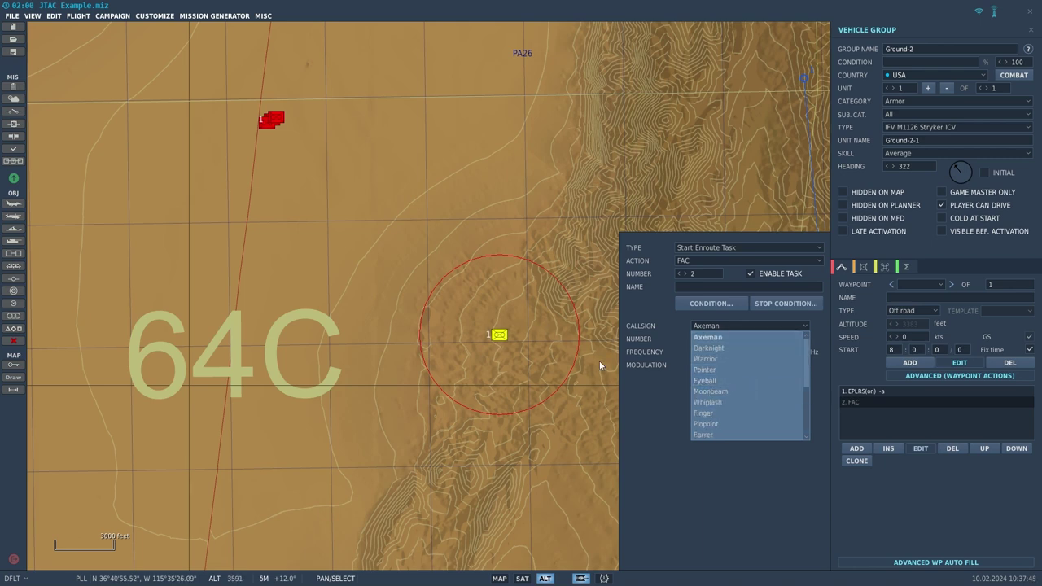
left_click_drag(368, 189, 426, 198)
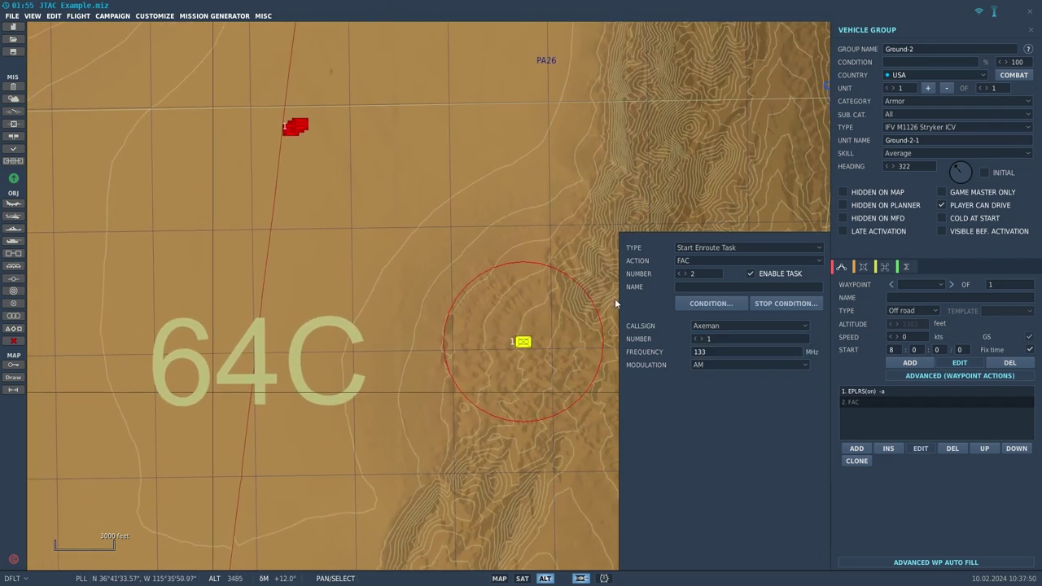
Choose Moonbeam as the FAC task's callsign
left_click(746, 327)
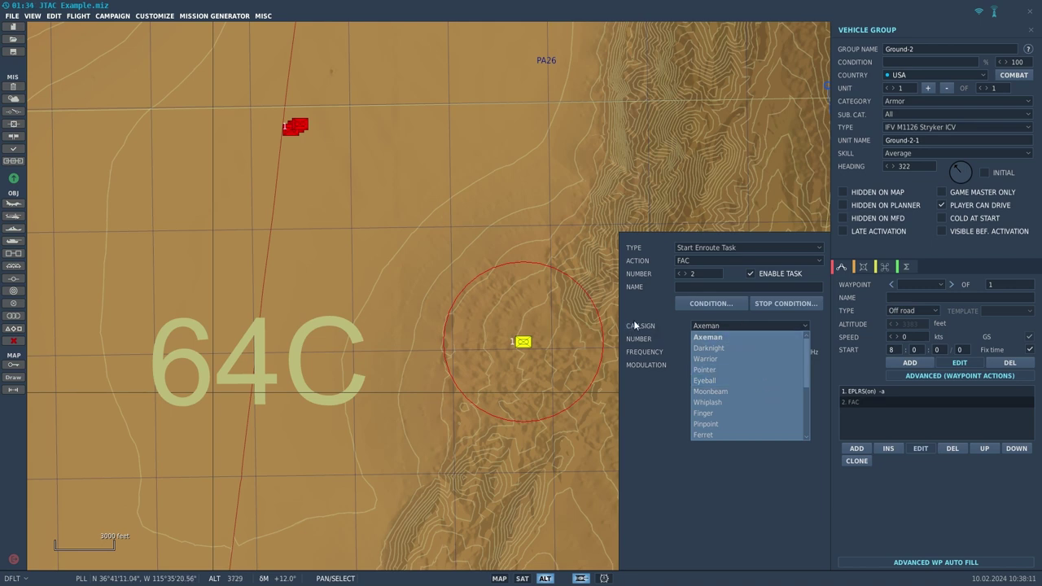
scroll(782, 352, "down", 3)
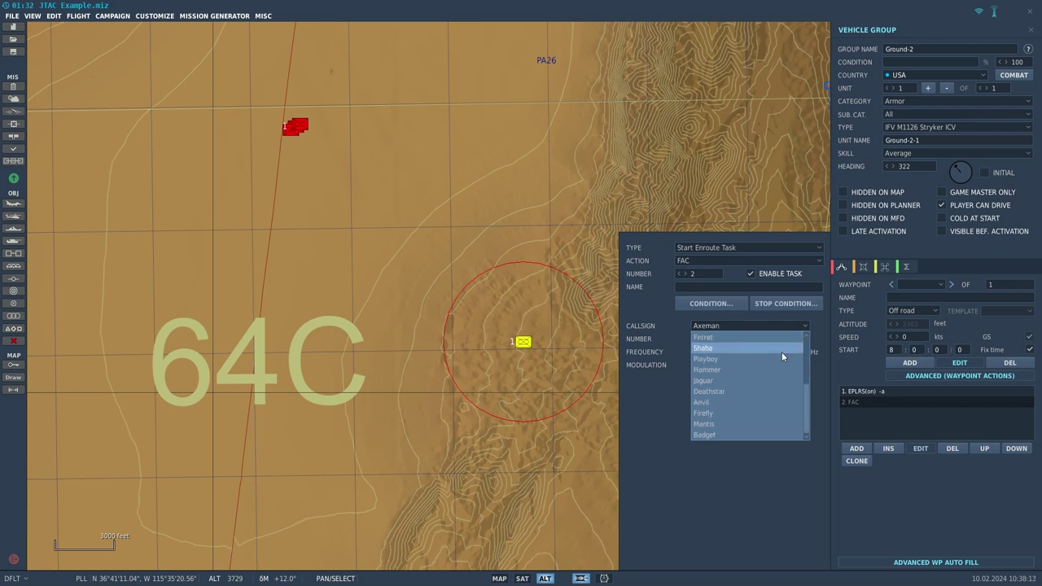
scroll(748, 437, "up", 3)
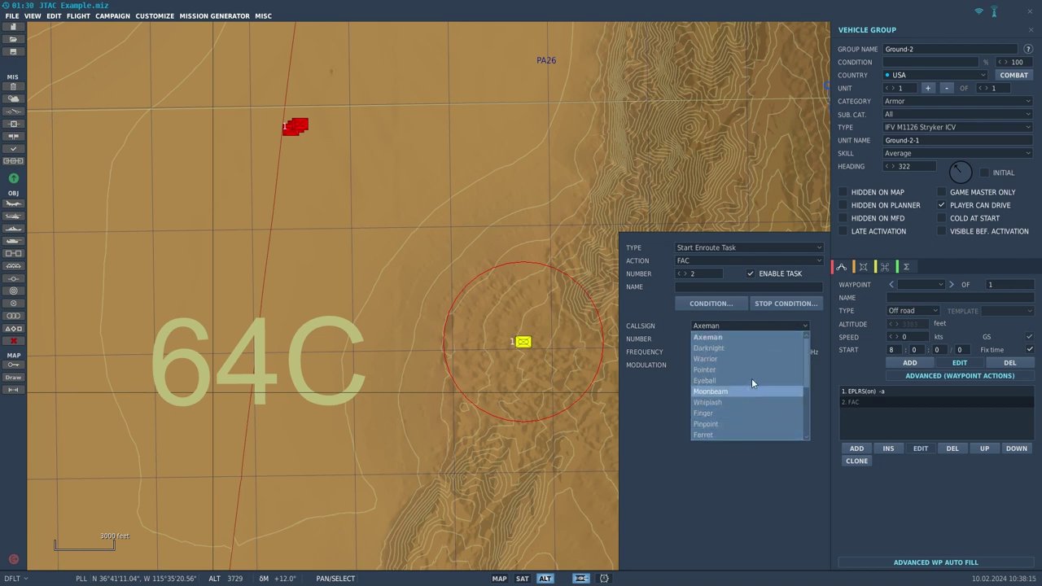
scroll(735, 373, "down", 3)
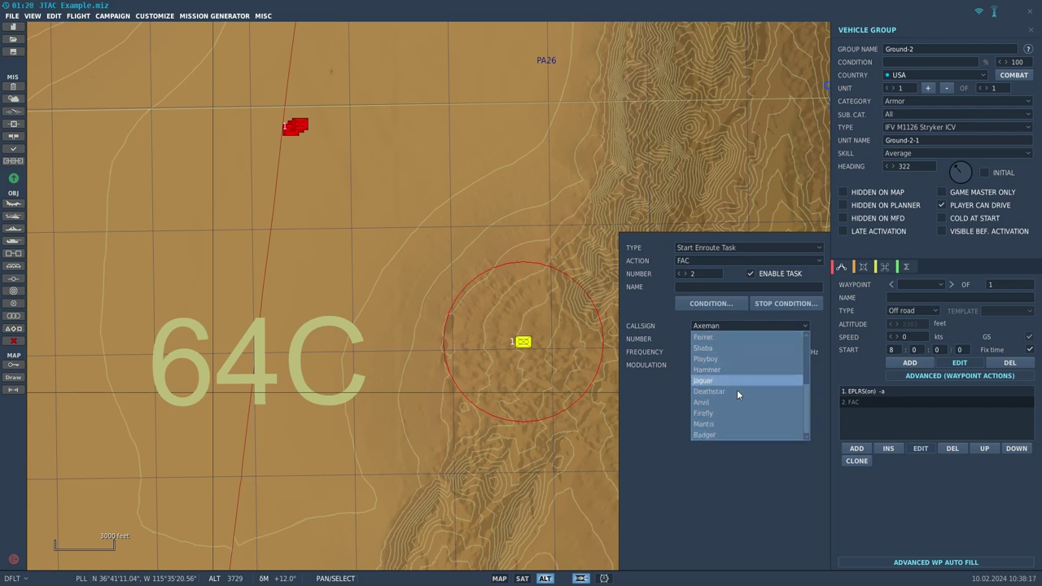
scroll(732, 376, "up", 3)
scroll(742, 394, "down", 3)
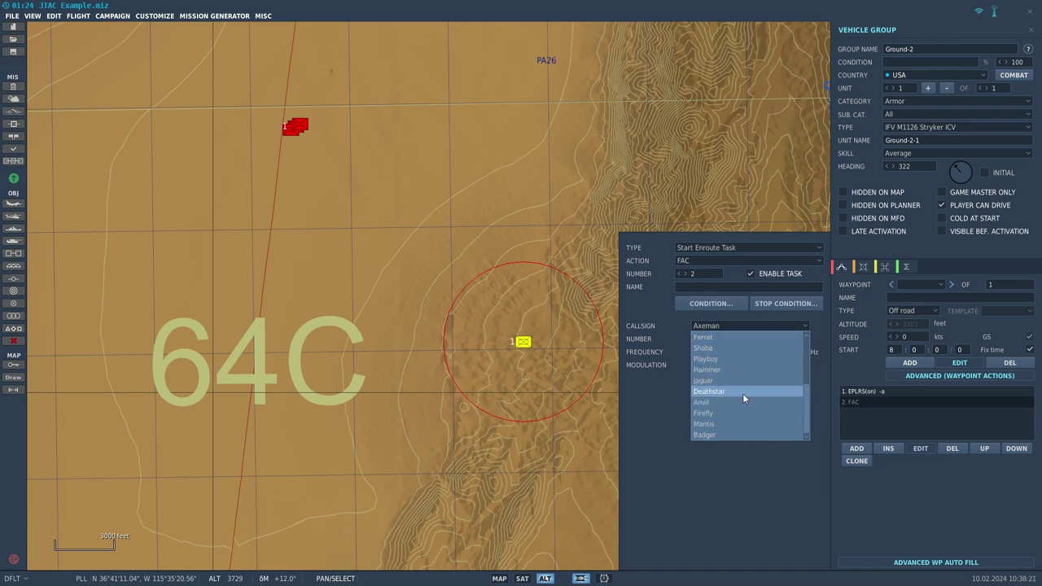
scroll(743, 401, "up", 3)
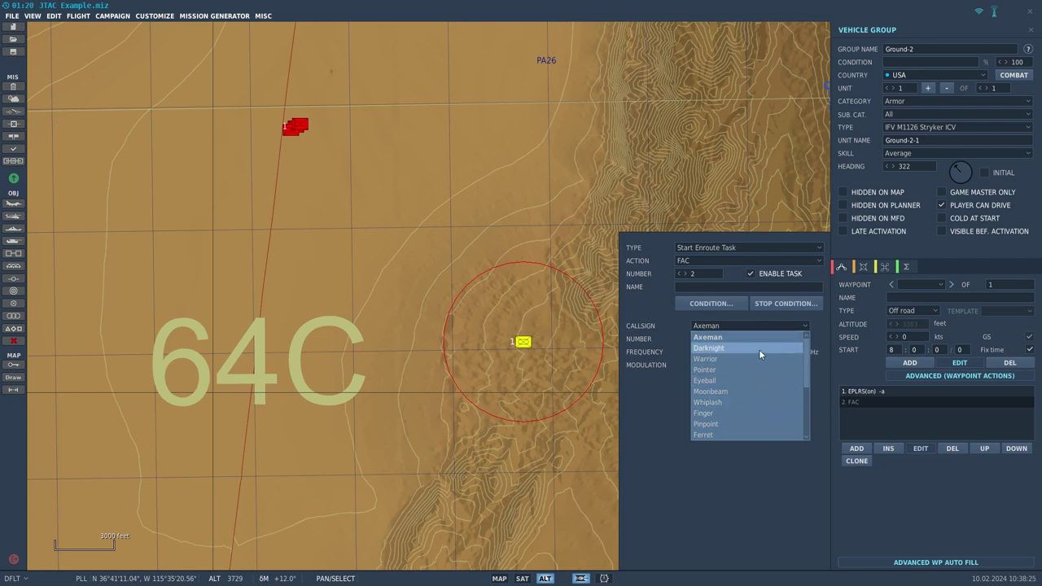
left_click(756, 391)
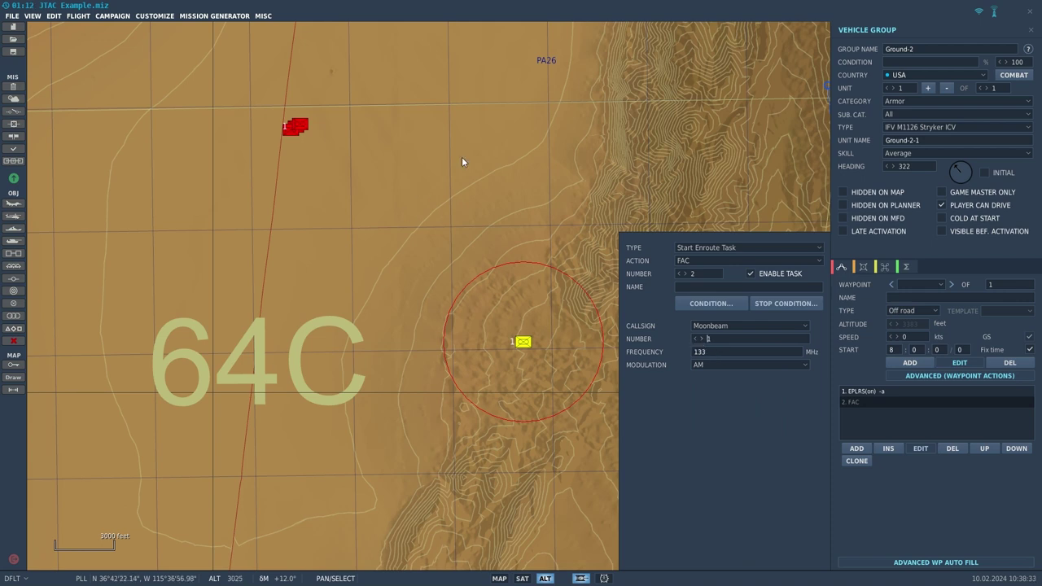
Switch the FAC radio modulation to FM and back, leaving 155 MHz on AM
scroll(461, 431, "down", 4)
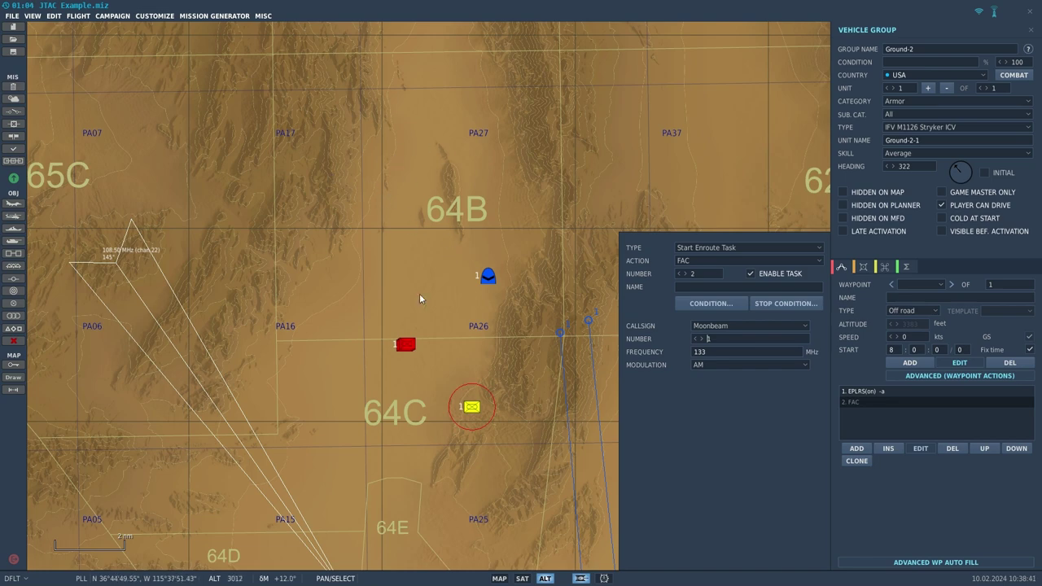
scroll(443, 411, "up", 6)
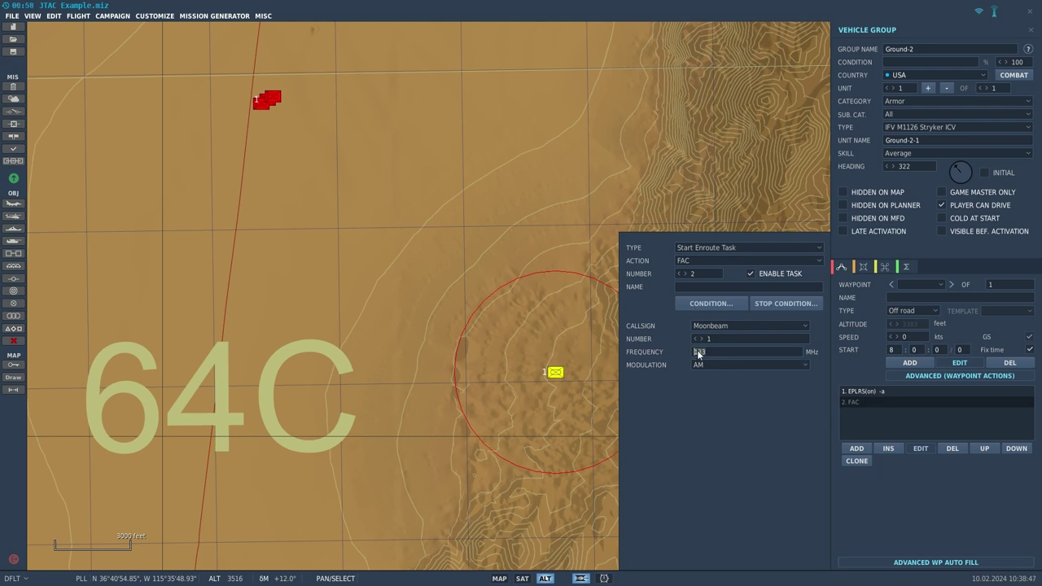
left_click(720, 362)
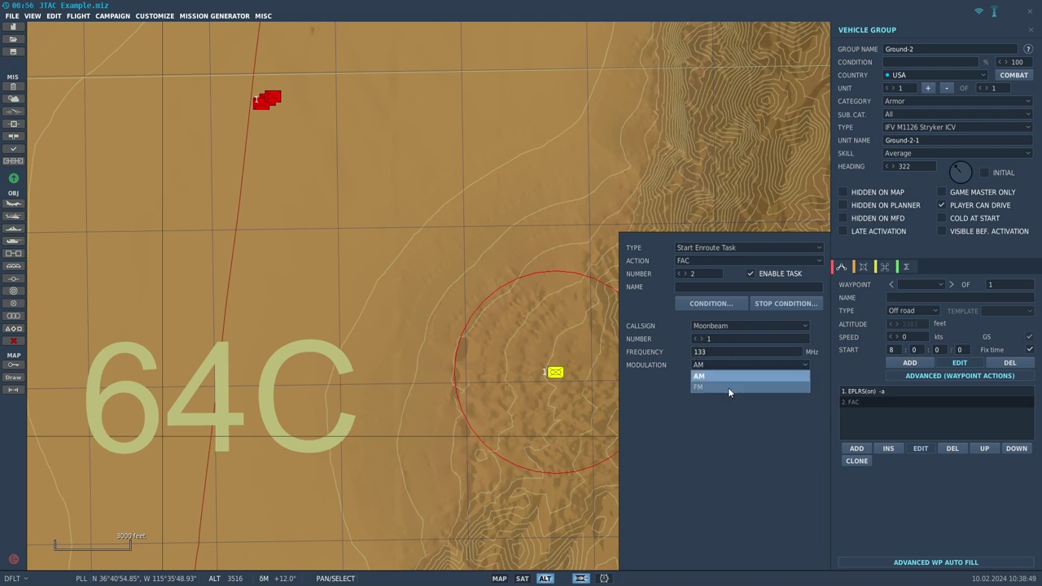
left_click(735, 375)
left_click(731, 368)
left_click(730, 386)
left_click(735, 363)
left_click(739, 375)
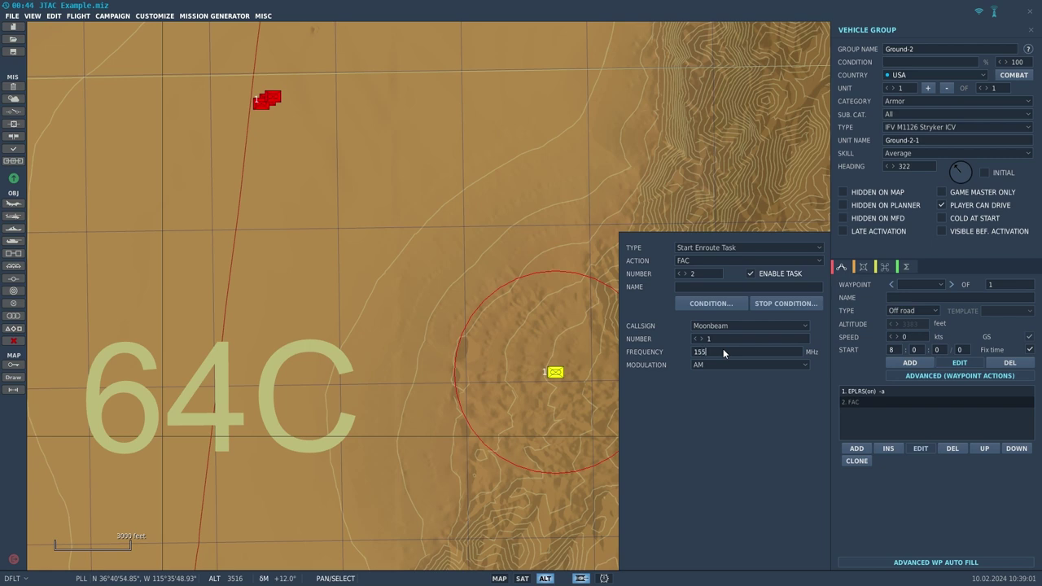
left_click_drag(531, 221, 417, 194)
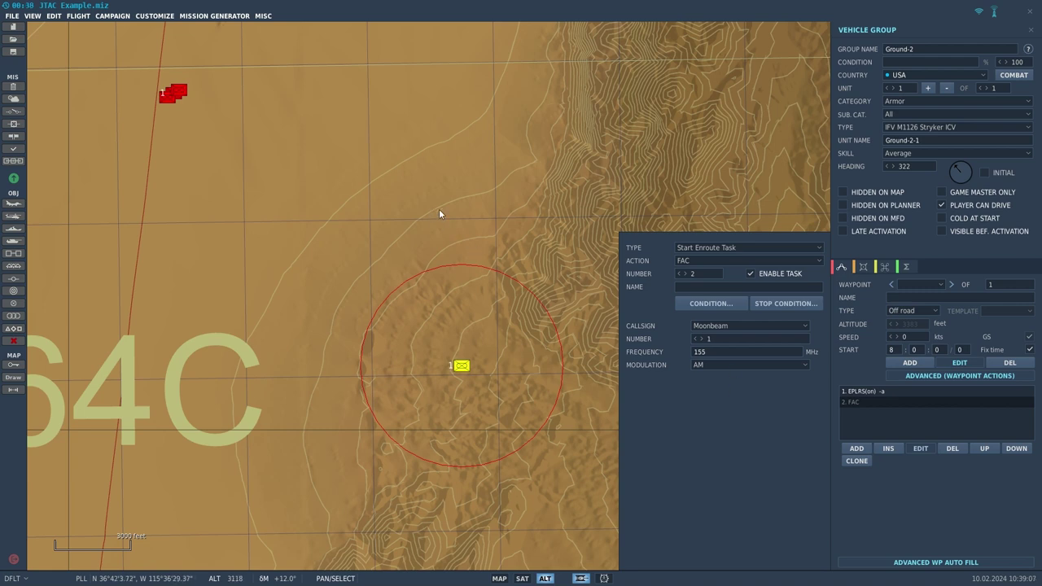
Edit the FAC action into FAC - Engage Group with Ground-1 as the target group
left_click(865, 267)
left_click(842, 267)
left_click(920, 449)
left_click(720, 260)
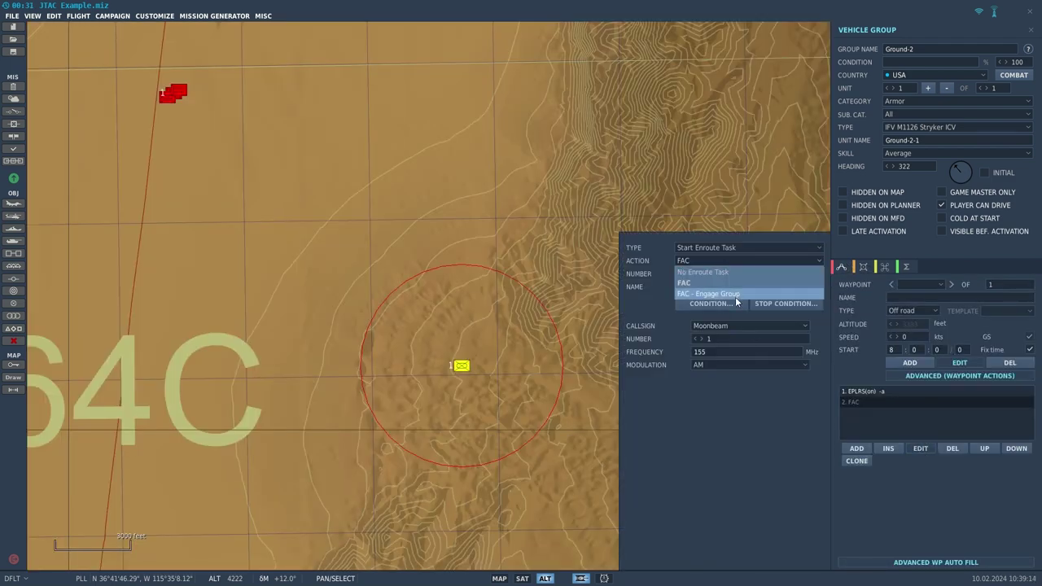
left_click(692, 294)
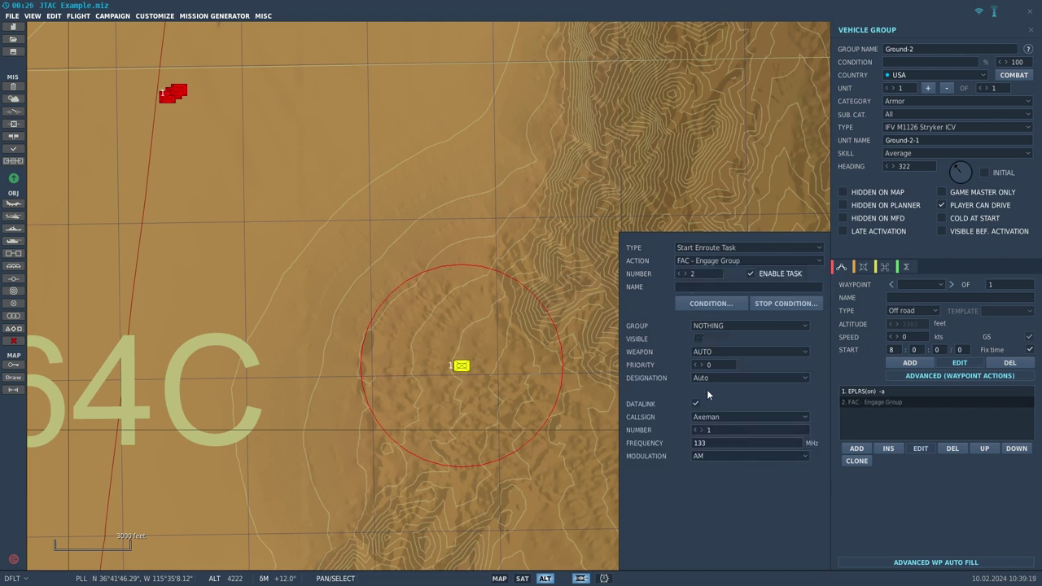
left_click(739, 326)
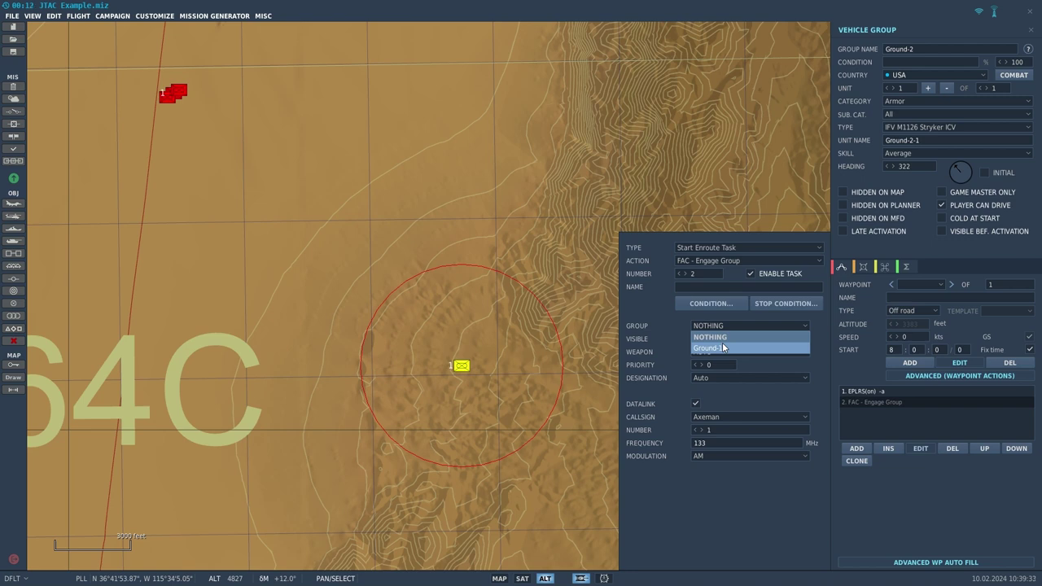
left_click(730, 348)
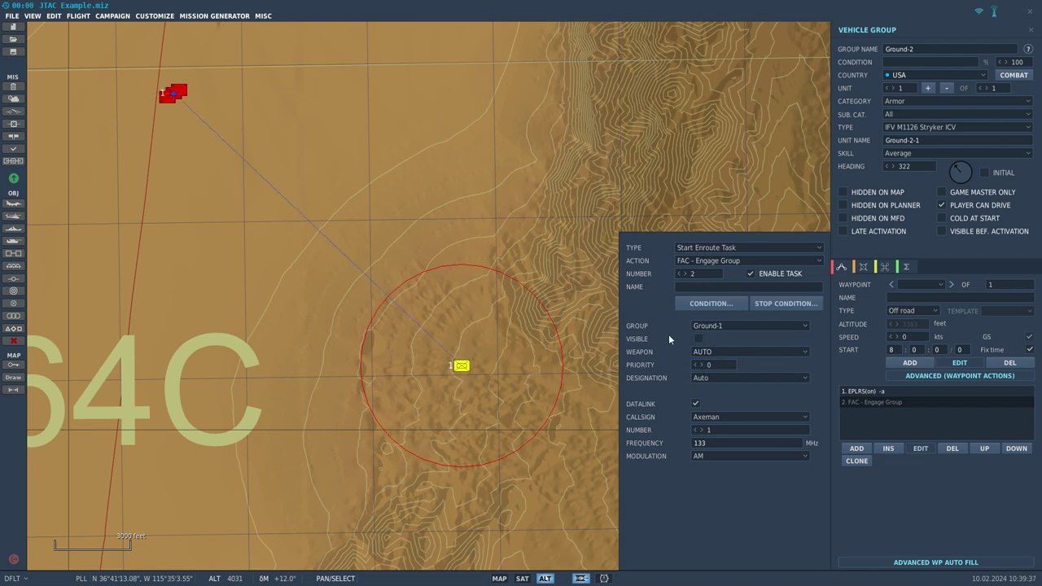
Pan to show both groups and reconfirm Ground-1 as the FAC target group
left_click_drag(438, 330, 486, 373)
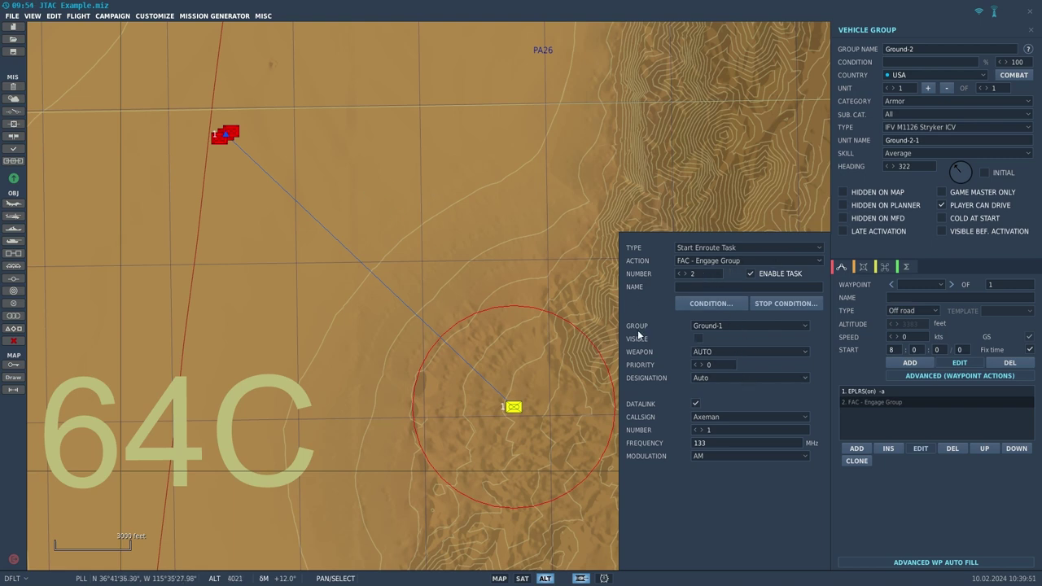
left_click(718, 327)
left_click(717, 326)
left_click(754, 326)
left_click(717, 348)
Leave the weapon on AUTO and set the task priority to 1
left_click(729, 351)
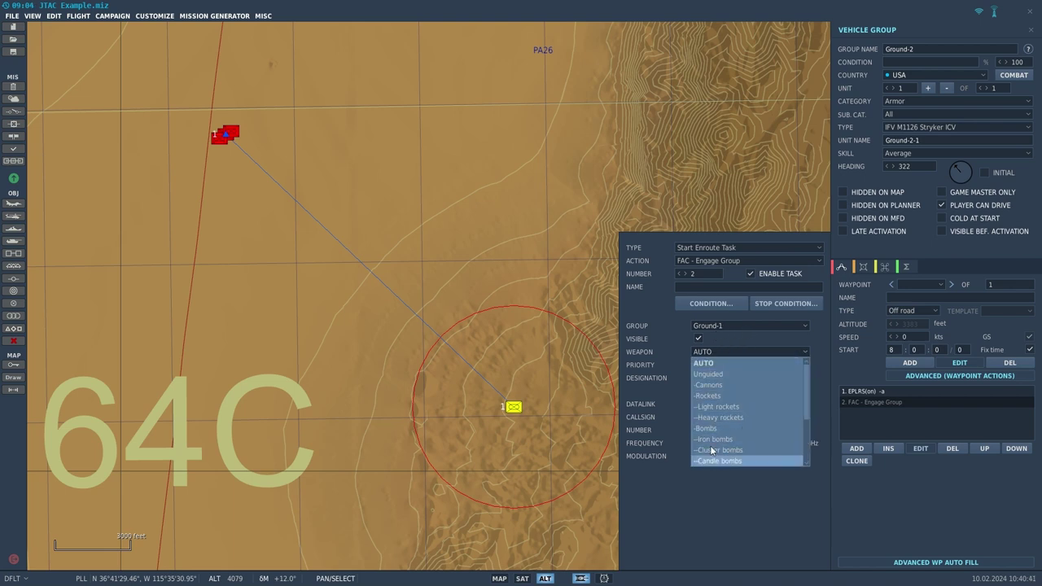
left_click(723, 362)
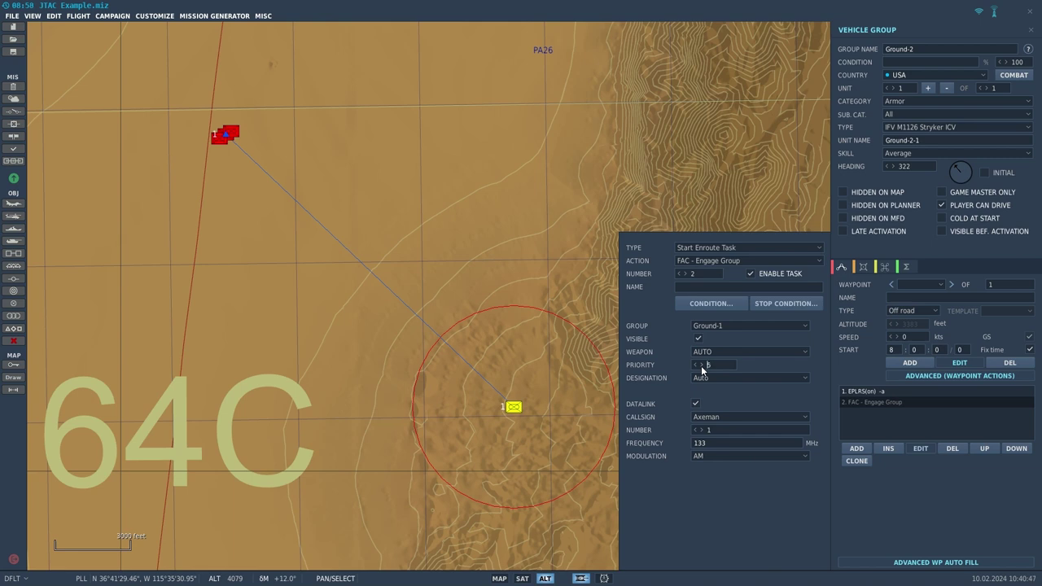
left_click(693, 365)
left_click(693, 365)
left_click(698, 365)
Add a third FAC - Engage Group action and compare entries 3 and 2
left_click(859, 462)
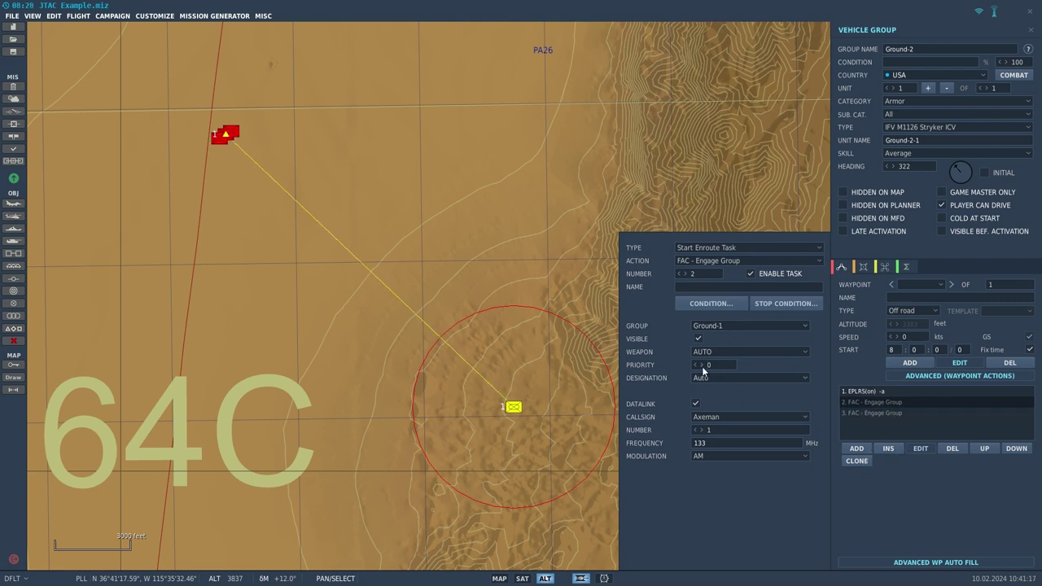
left_click(882, 412)
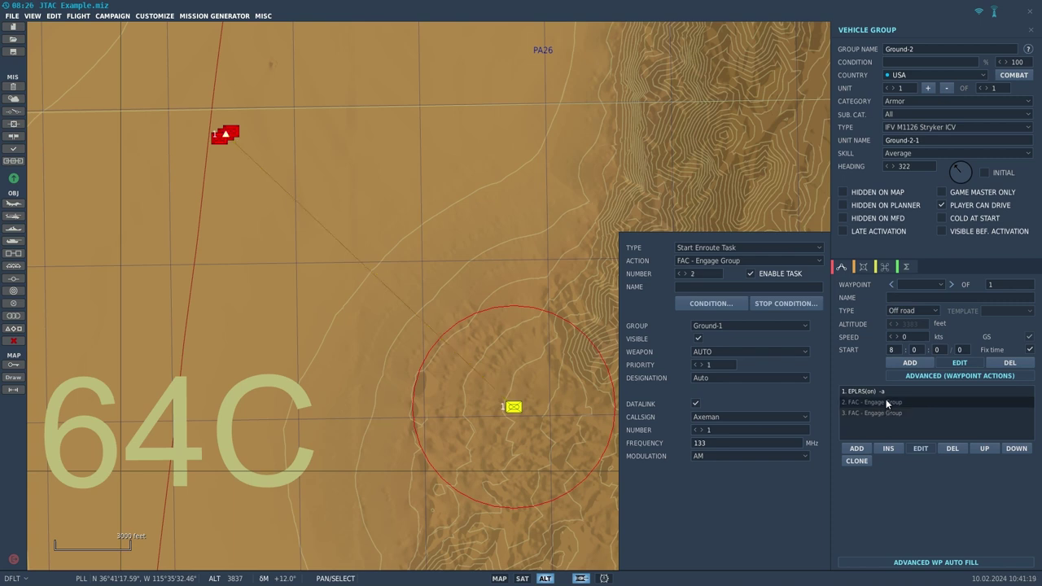
left_click(887, 402)
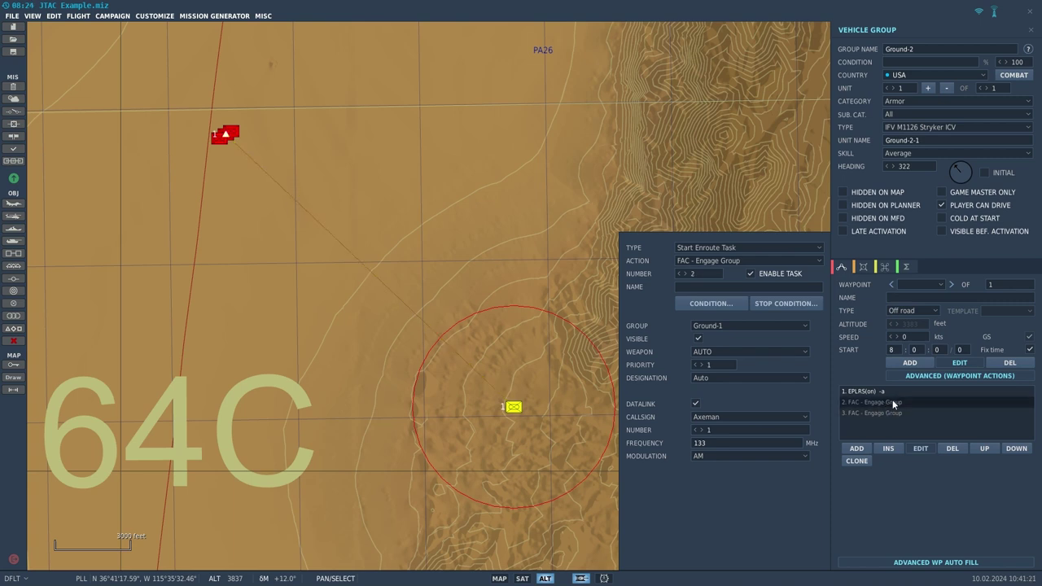